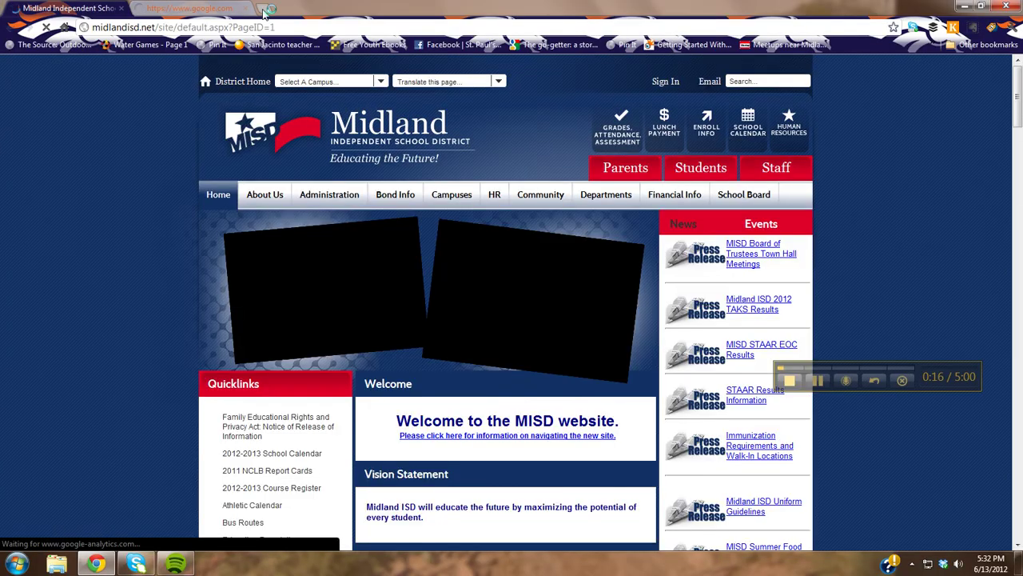
Step: Open a new Chrome tab showing the most-visited sites thumbnails
{"action": "left_click", "coordinate": [264, 8]}
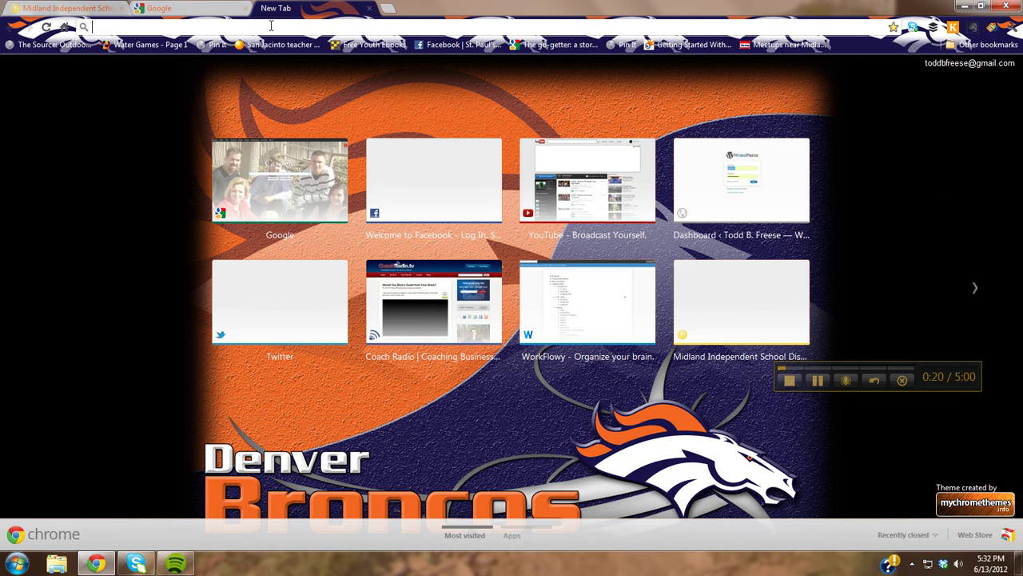
{"action": "type", "text": "www.w"}
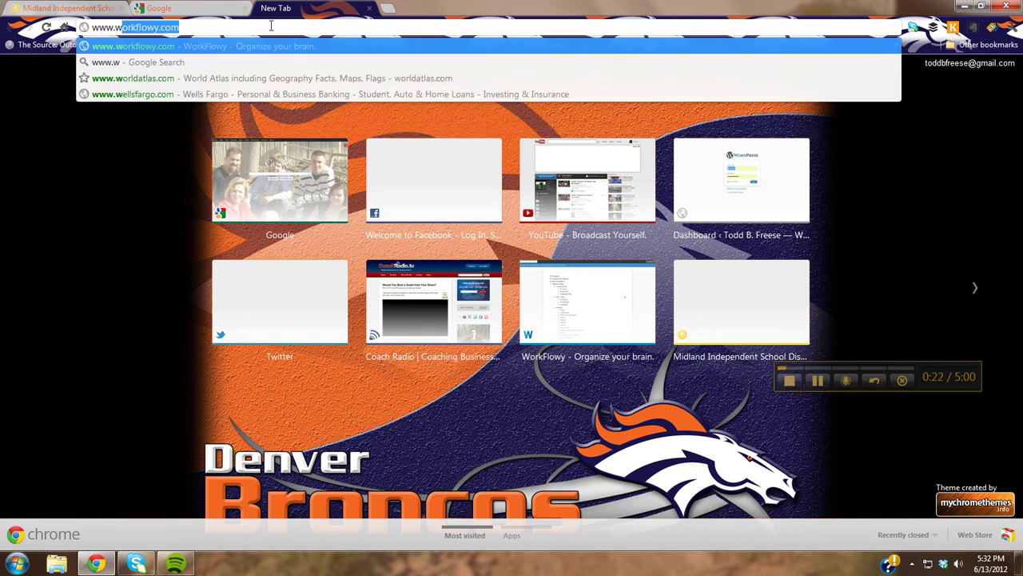
{"action": "type", "text": "ork"}
{"action": "key", "text": "Return"}
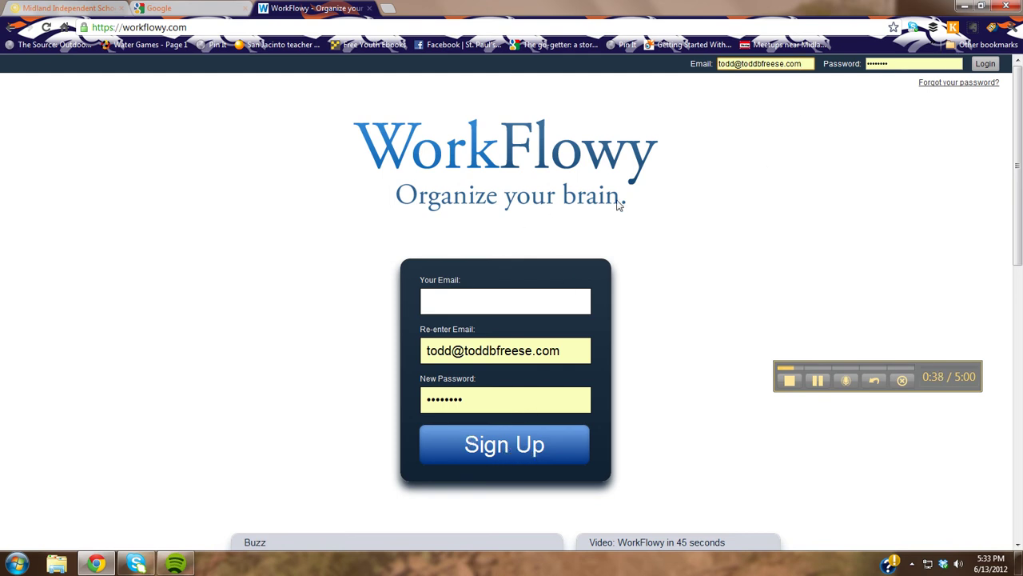
Step: Log in to WorkFlowy to display the account's outline of top-level lists
{"action": "left_click", "coordinate": [986, 64]}
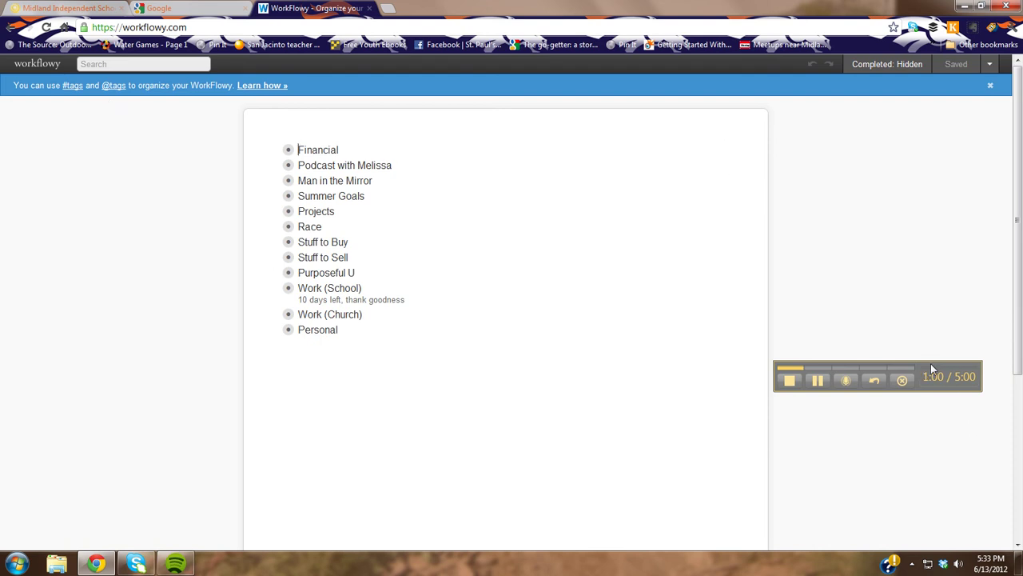
{"action": "left_click_drag", "start_coordinate": [932, 374], "coordinate": [960, 519]}
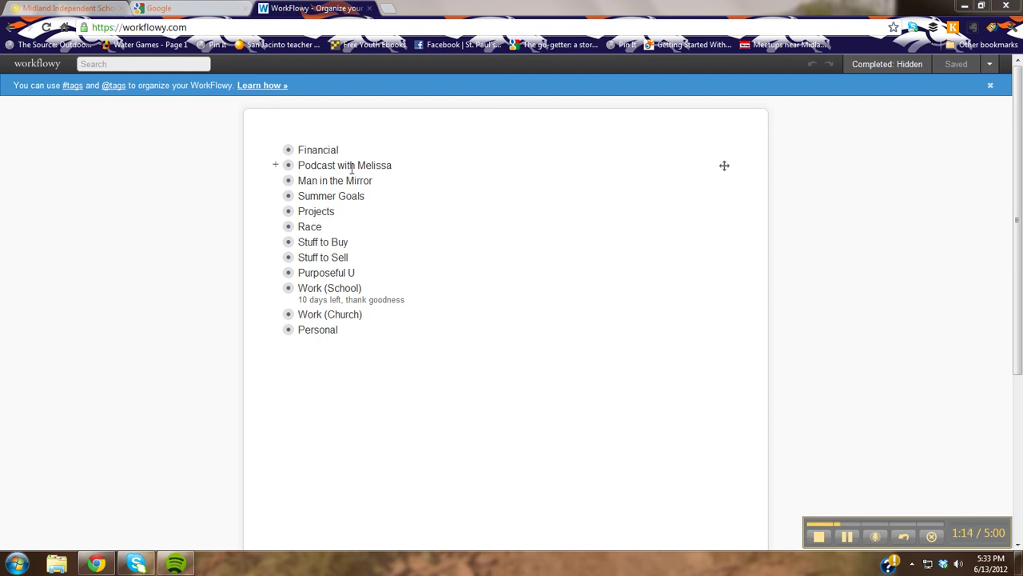
{"action": "mouse_move", "coordinate": [276, 185]}
Step: Expand Financial, Podcast with Melissa, Man in the Mirror and Summer Goals
{"action": "left_click", "coordinate": [275, 150]}
{"action": "left_click", "coordinate": [280, 250]}
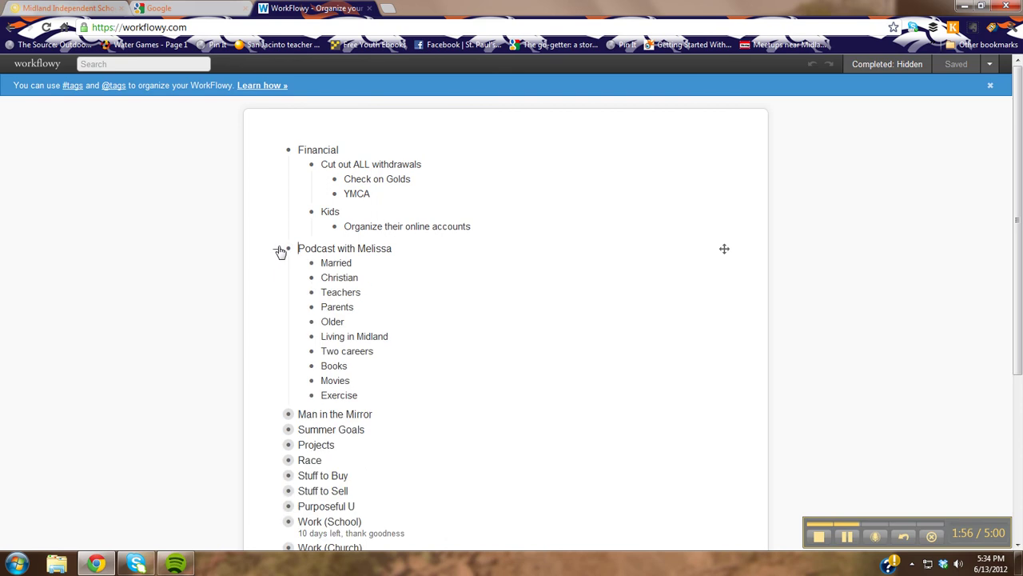
{"action": "scroll", "coordinate": [278, 248], "scroll_direction": "down", "scroll_amount": 2}
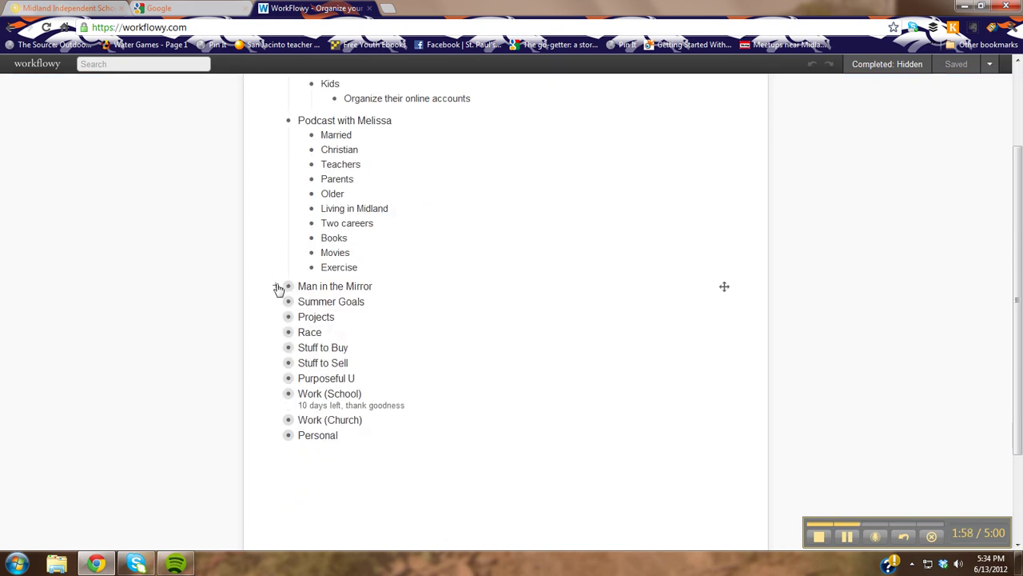
{"action": "left_click", "coordinate": [276, 286]}
{"action": "scroll", "coordinate": [278, 275], "scroll_direction": "down", "scroll_amount": 1}
{"action": "left_click", "coordinate": [276, 258]}
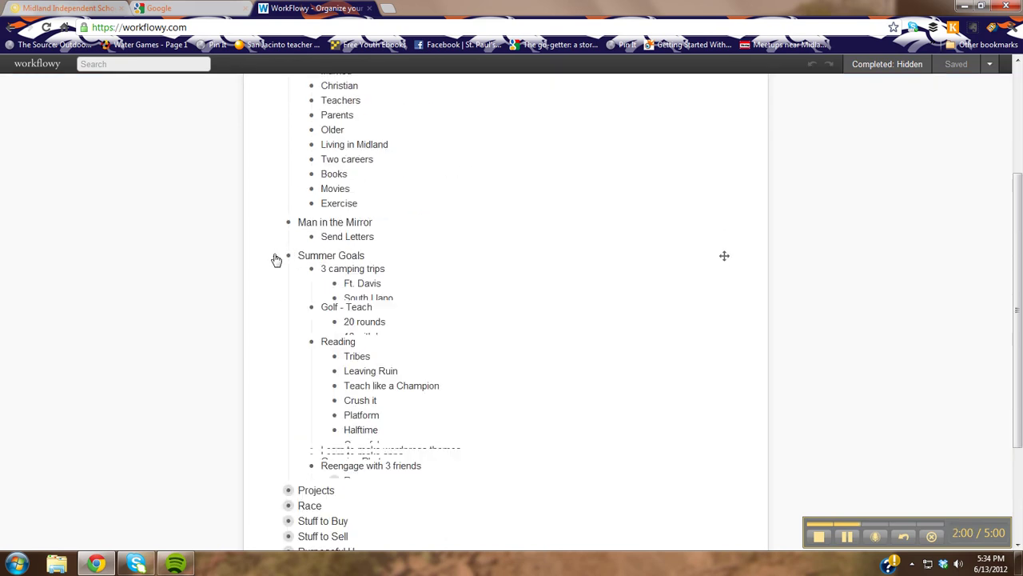
Step: Expand Projects, Race, Stuff to Buy and Stuff to Sell to show their sub-items
{"action": "scroll", "coordinate": [274, 258], "scroll_direction": "down", "scroll_amount": 4}
{"action": "scroll", "coordinate": [274, 259], "scroll_direction": "down", "scroll_amount": 1}
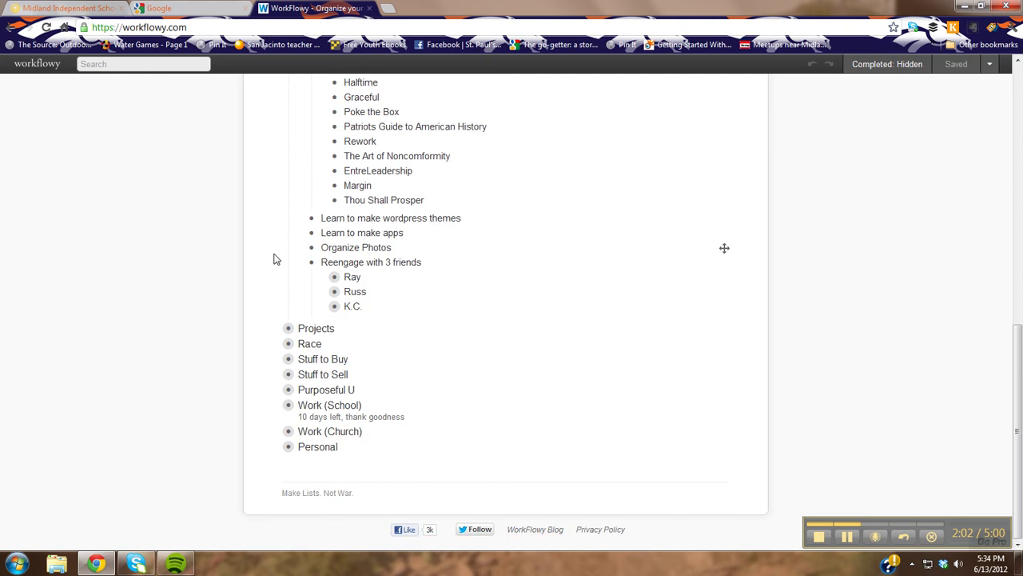
{"action": "left_click", "coordinate": [281, 329]}
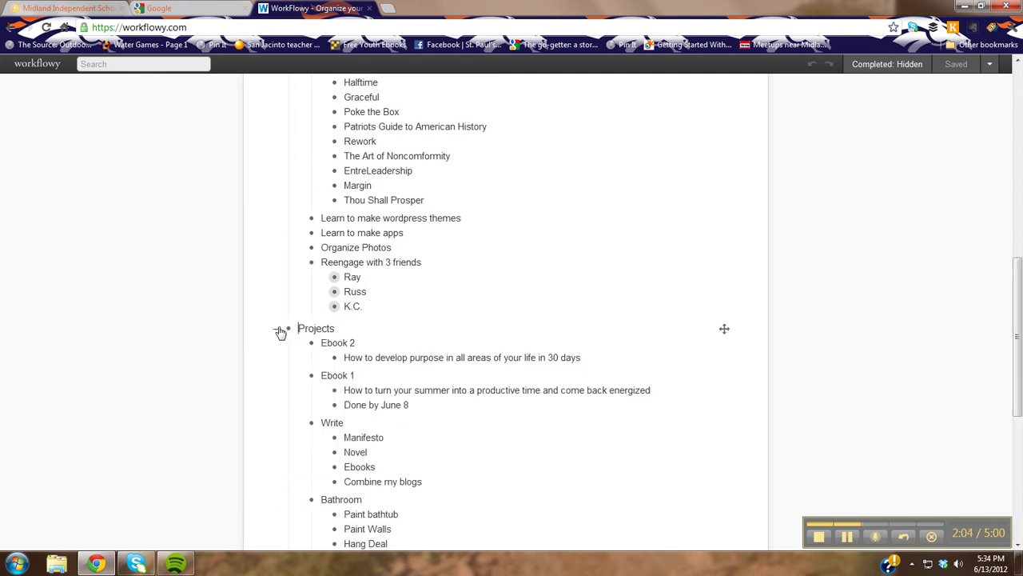
{"action": "scroll", "coordinate": [280, 332], "scroll_direction": "down", "scroll_amount": 4}
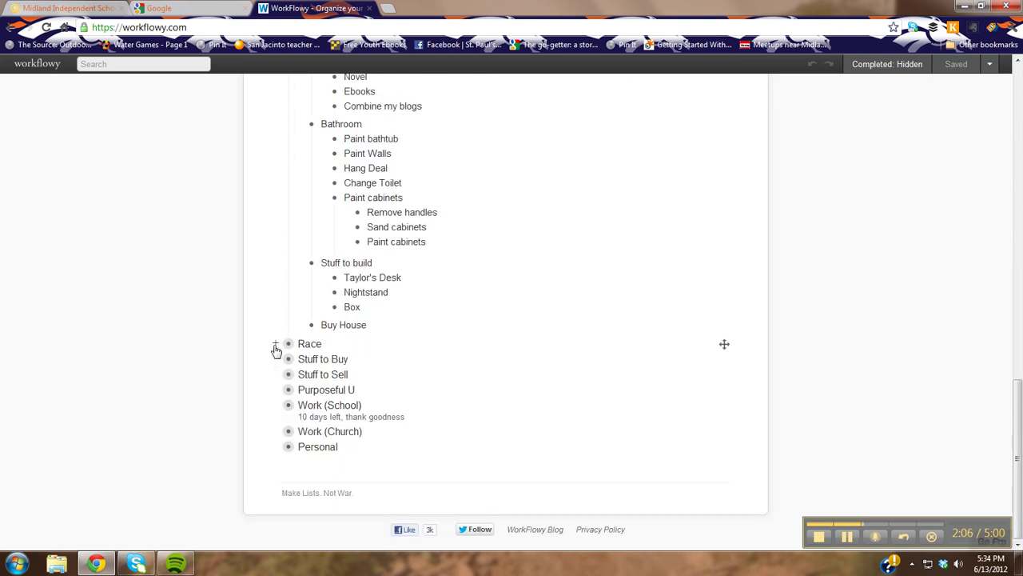
{"action": "left_click", "coordinate": [277, 346]}
{"action": "scroll", "coordinate": [274, 350], "scroll_direction": "down", "scroll_amount": 3}
{"action": "scroll", "coordinate": [285, 258], "scroll_direction": "down", "scroll_amount": 12}
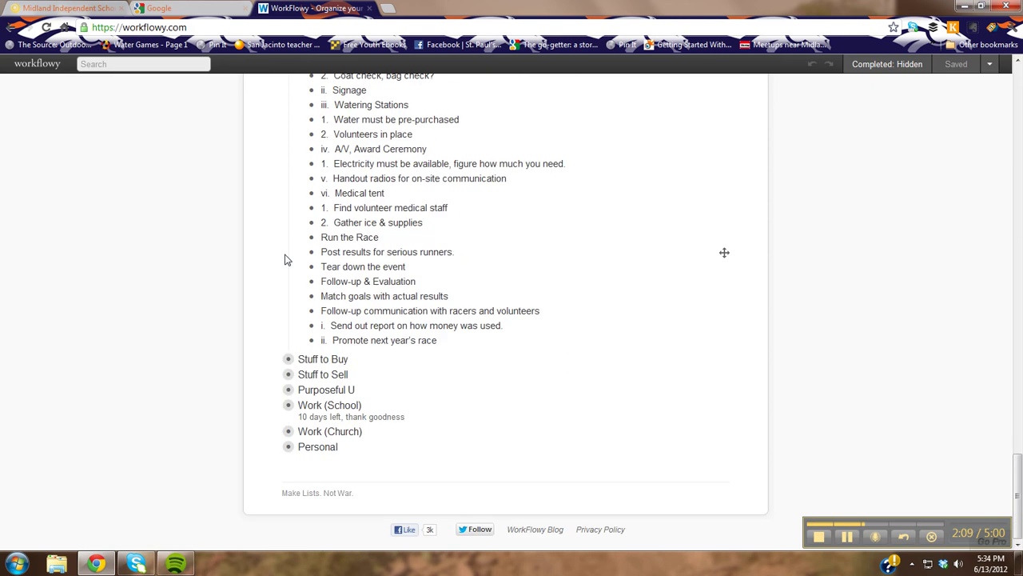
{"action": "left_click", "coordinate": [278, 361]}
{"action": "scroll", "coordinate": [274, 365], "scroll_direction": "down", "scroll_amount": 2}
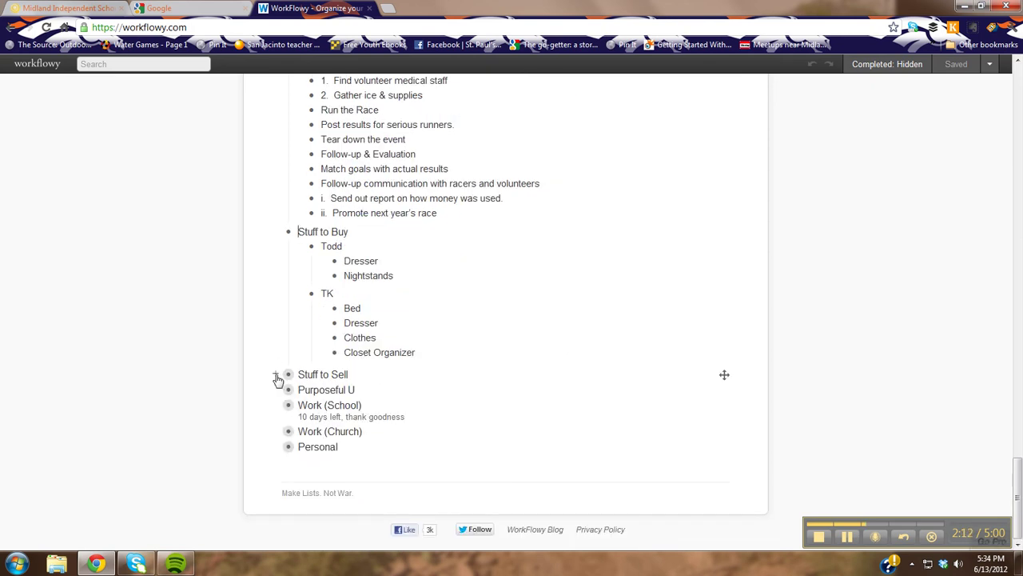
{"action": "left_click", "coordinate": [277, 376]}
{"action": "scroll", "coordinate": [277, 381], "scroll_direction": "down", "scroll_amount": 2}
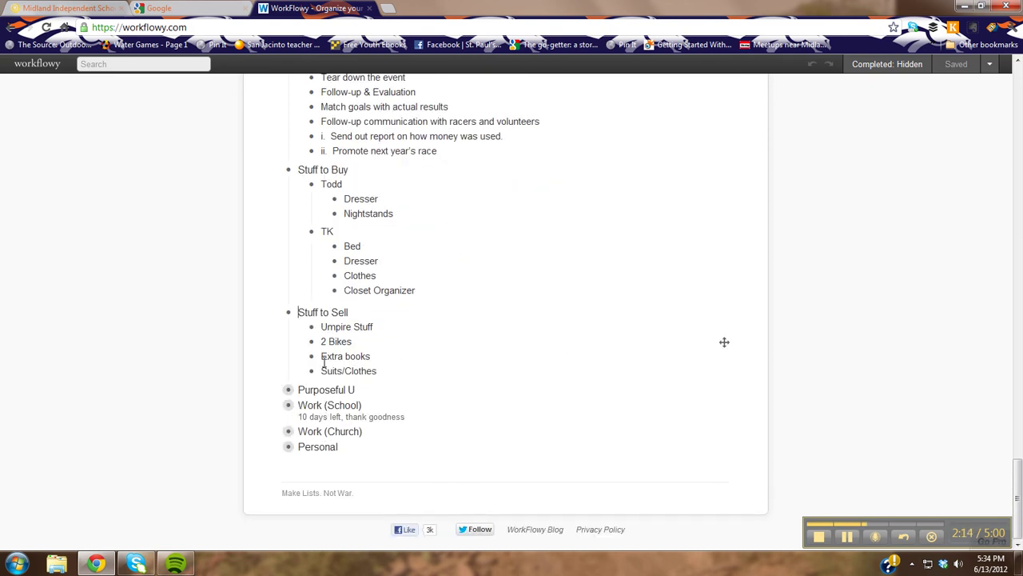
Step: Expand Purposeful U and scroll through children like Podcast Ideas and Pinterest
{"action": "left_click", "coordinate": [275, 394]}
{"action": "scroll", "coordinate": [275, 393], "scroll_direction": "down", "scroll_amount": 3}
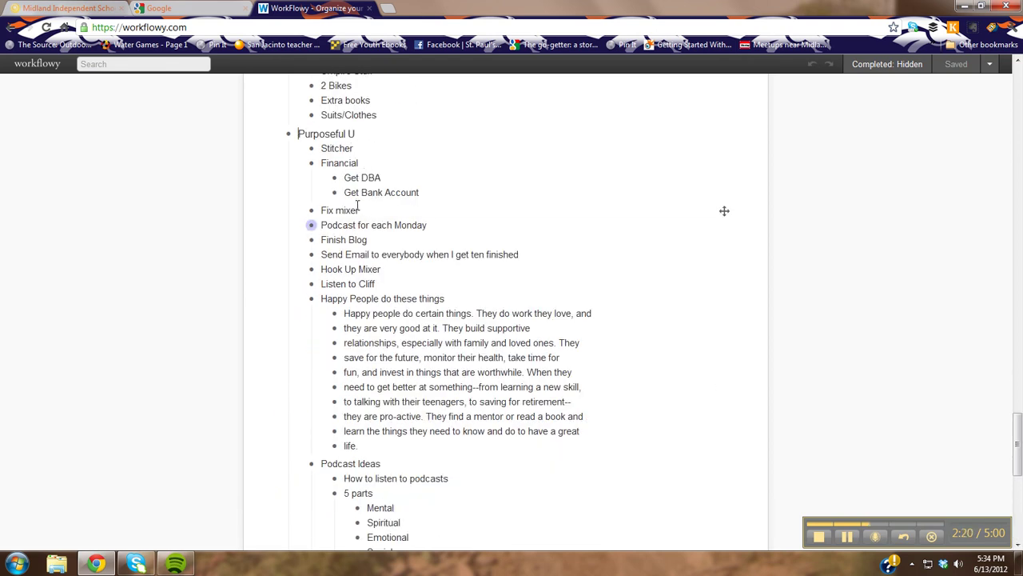
{"action": "scroll", "coordinate": [394, 312], "scroll_direction": "down", "scroll_amount": 5}
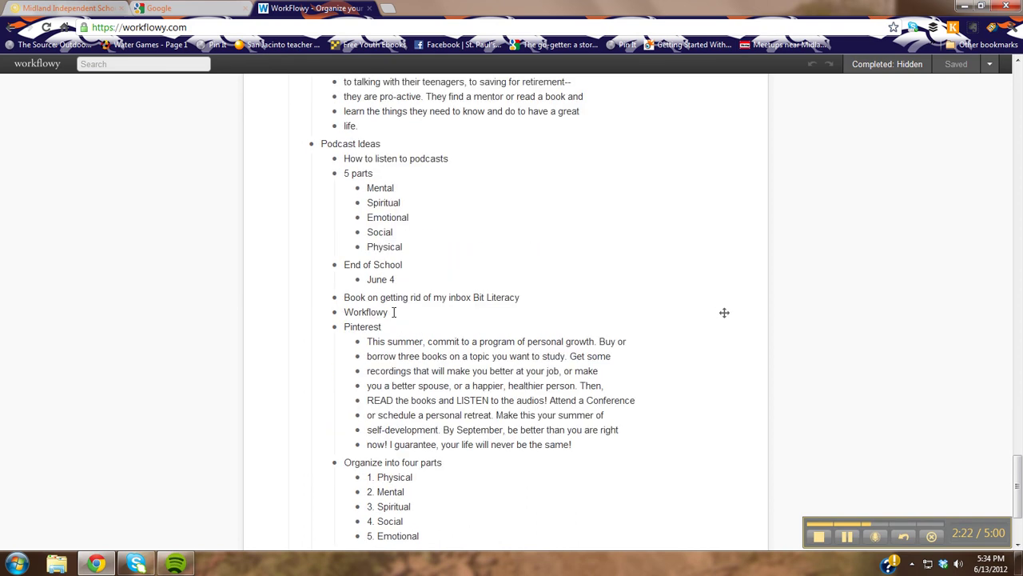
{"action": "scroll", "coordinate": [394, 312], "scroll_direction": "up", "scroll_amount": 10}
{"action": "scroll", "coordinate": [394, 312], "scroll_direction": "down", "scroll_amount": 3}
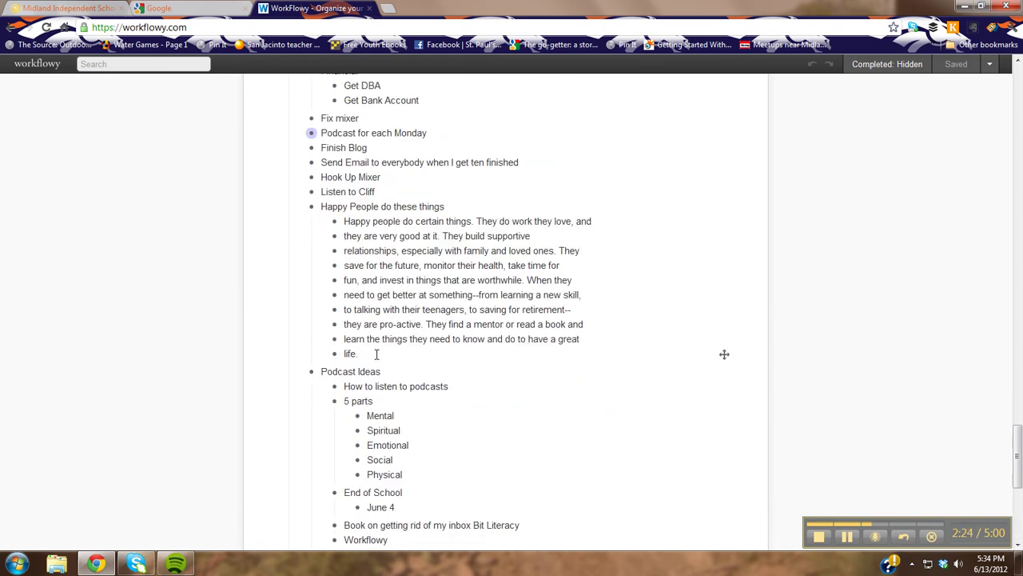
{"action": "scroll", "coordinate": [446, 429], "scroll_direction": "down", "scroll_amount": 2}
{"action": "scroll", "coordinate": [446, 426], "scroll_direction": "down", "scroll_amount": 3}
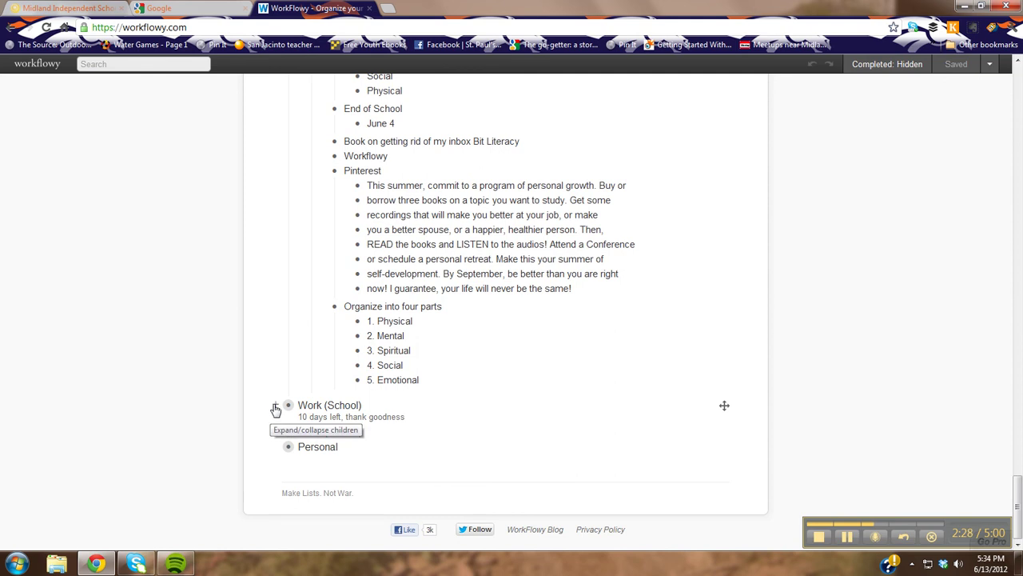
Step: Expand the Work (School) and Work (Church) lists to show their items
{"action": "left_click", "coordinate": [280, 406]}
{"action": "scroll", "coordinate": [338, 372], "scroll_direction": "down", "scroll_amount": 3}
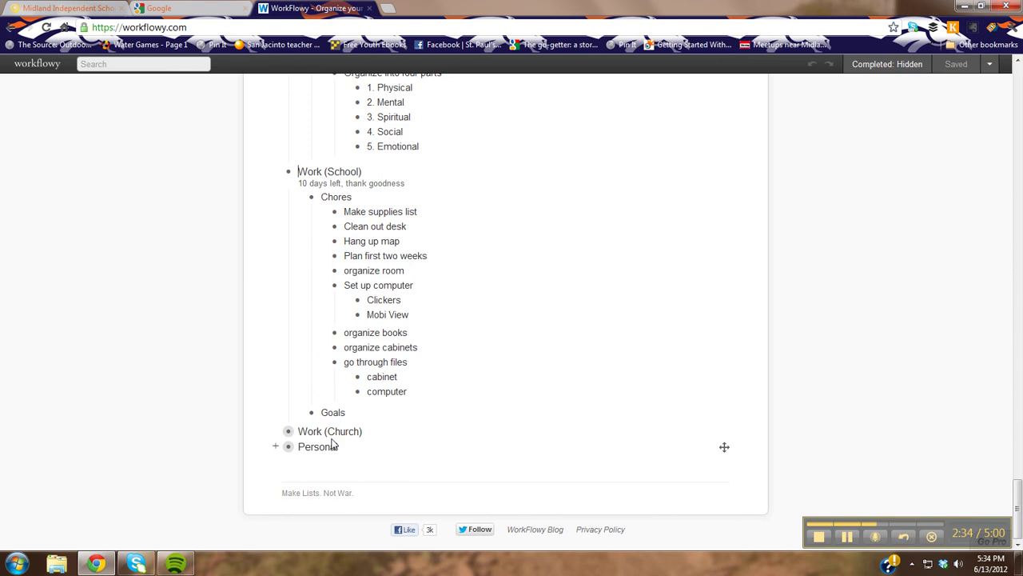
{"action": "left_click", "coordinate": [276, 432]}
{"action": "scroll", "coordinate": [460, 373], "scroll_direction": "down", "scroll_amount": 2}
{"action": "scroll", "coordinate": [464, 371], "scroll_direction": "down", "scroll_amount": 6}
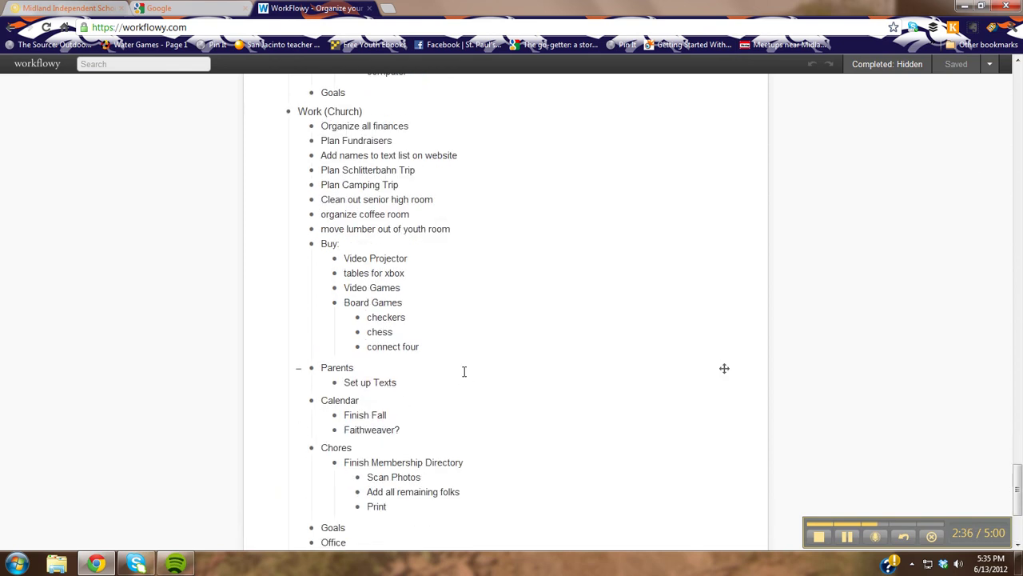
{"action": "scroll", "coordinate": [464, 371], "scroll_direction": "up", "scroll_amount": 4}
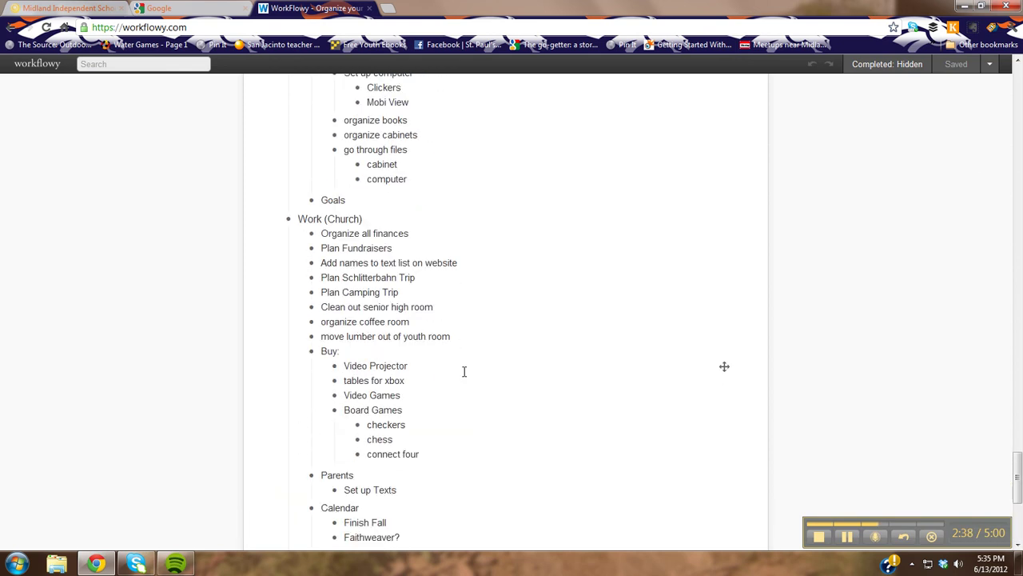
{"action": "scroll", "coordinate": [464, 371], "scroll_direction": "down", "scroll_amount": 4}
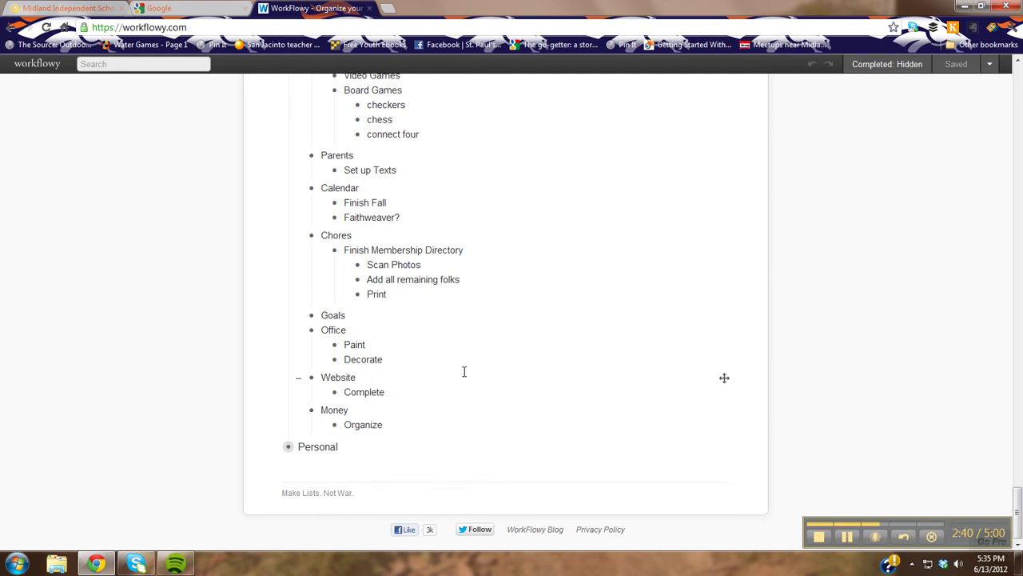
Step: Expand Personal to reveal its Chores and Goals items
{"action": "left_click", "coordinate": [275, 447]}
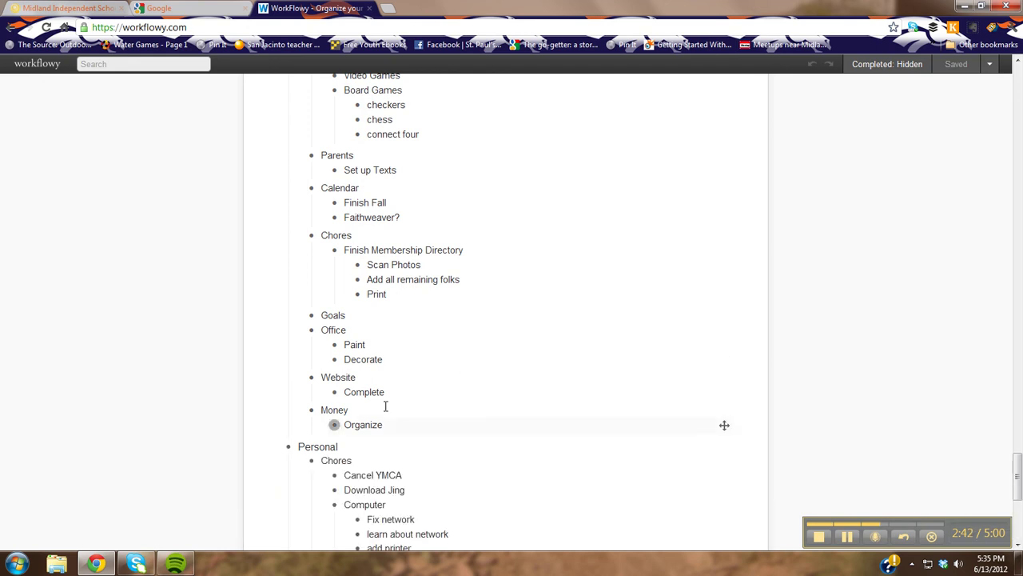
{"action": "scroll", "coordinate": [407, 399], "scroll_direction": "down", "scroll_amount": 2}
{"action": "scroll", "coordinate": [429, 392], "scroll_direction": "down", "scroll_amount": 2}
{"action": "scroll", "coordinate": [429, 392], "scroll_direction": "up", "scroll_amount": 5}
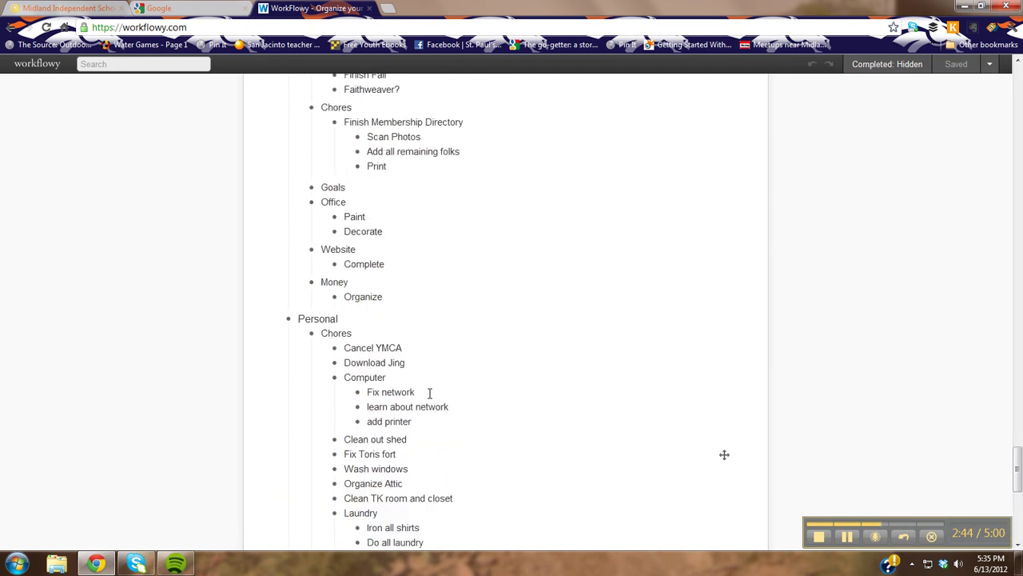
{"action": "scroll", "coordinate": [429, 393], "scroll_direction": "down", "scroll_amount": 6}
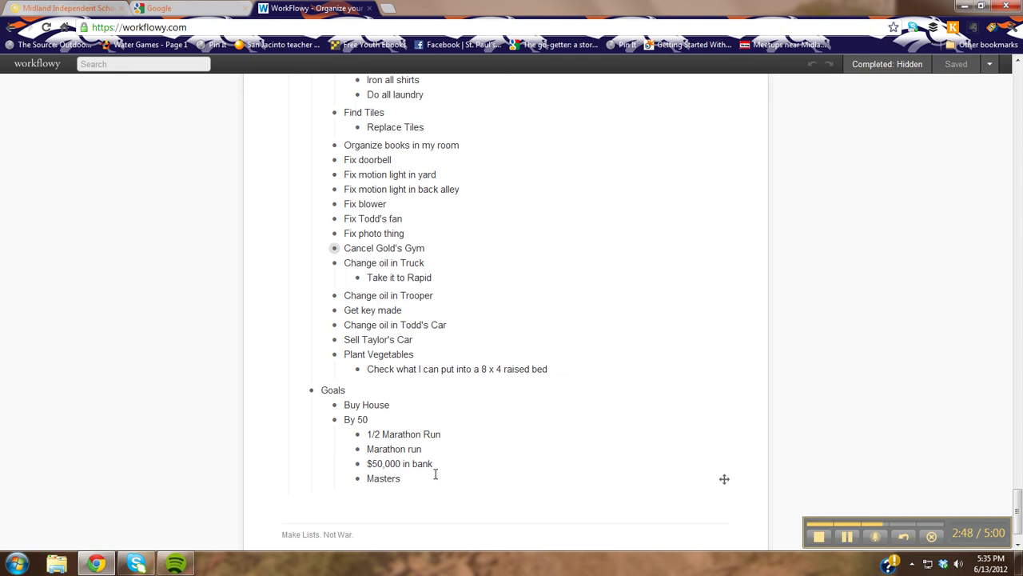
{"action": "scroll", "coordinate": [432, 467], "scroll_direction": "up", "scroll_amount": 5}
{"action": "scroll", "coordinate": [430, 466], "scroll_direction": "up", "scroll_amount": 15}
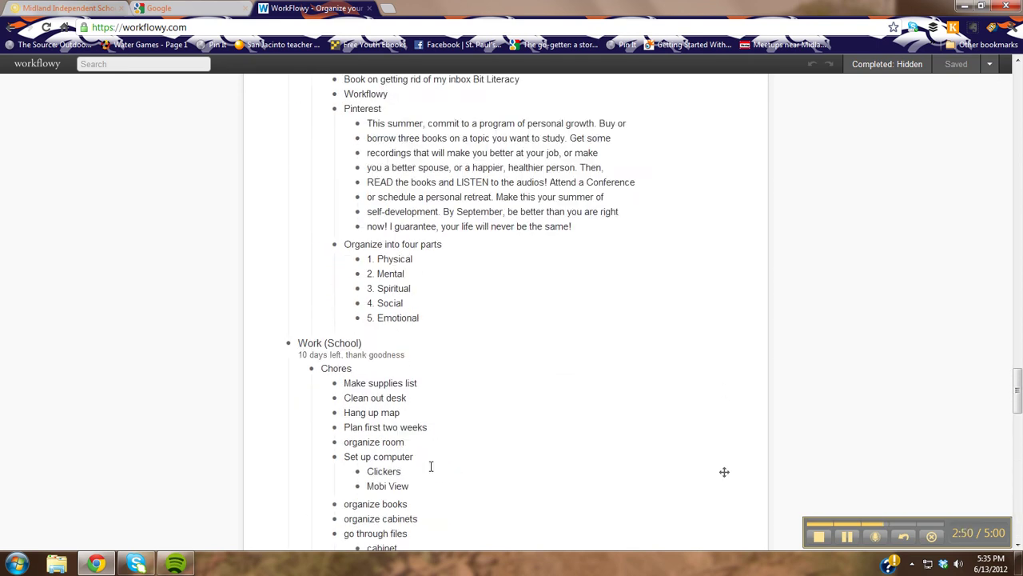
Step: Insert a blank item above Financial at the top of the outline
{"action": "scroll", "coordinate": [430, 466], "scroll_direction": "up", "scroll_amount": 20}
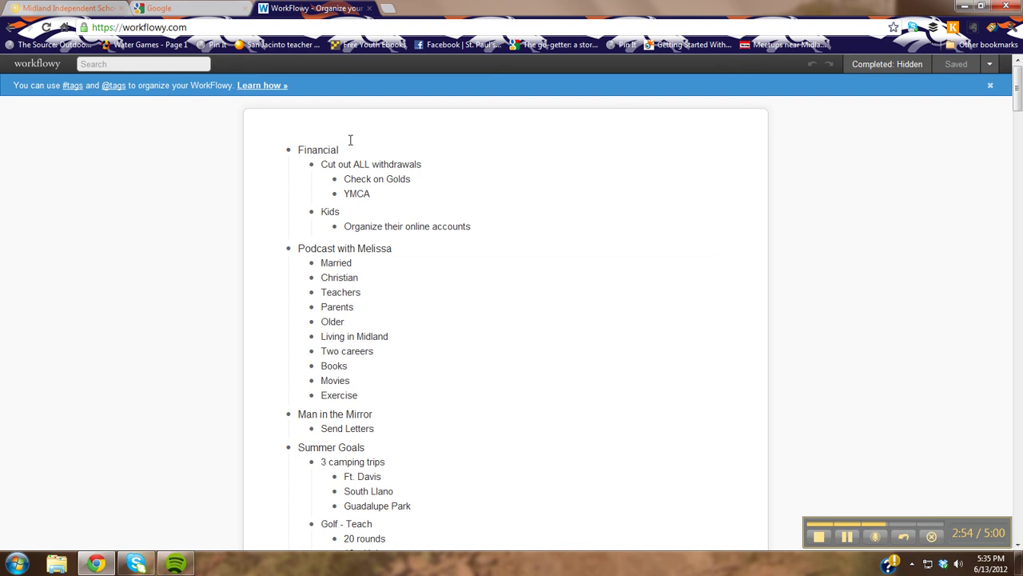
{"action": "left_click", "coordinate": [299, 149]}
{"action": "key", "text": "Return"}
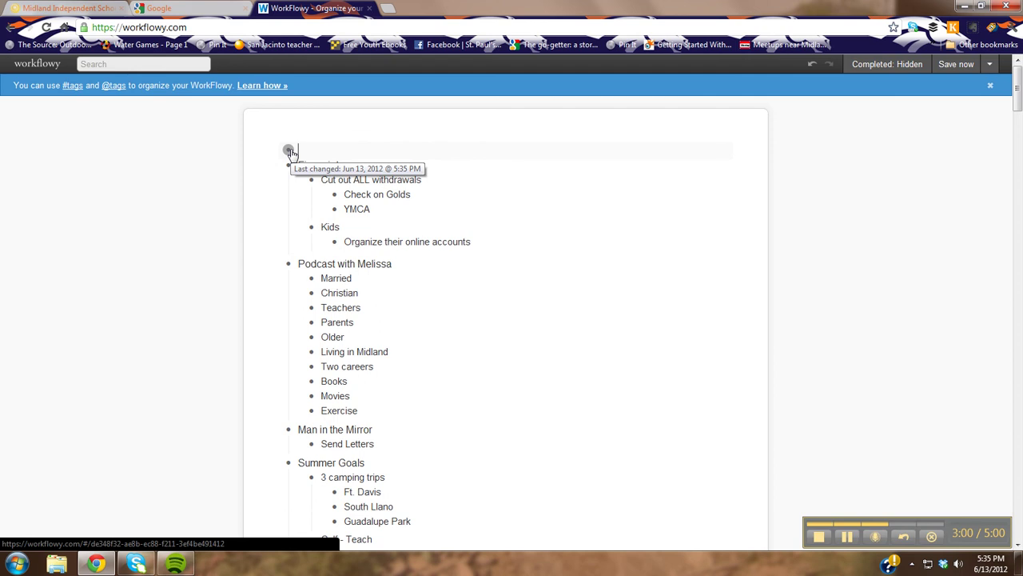
Step: Name the top item 'Write an Ebook' and indent a new sub-item under it
{"action": "type", "text": "Write an Eb"}
{"action": "type", "text": "ook"}
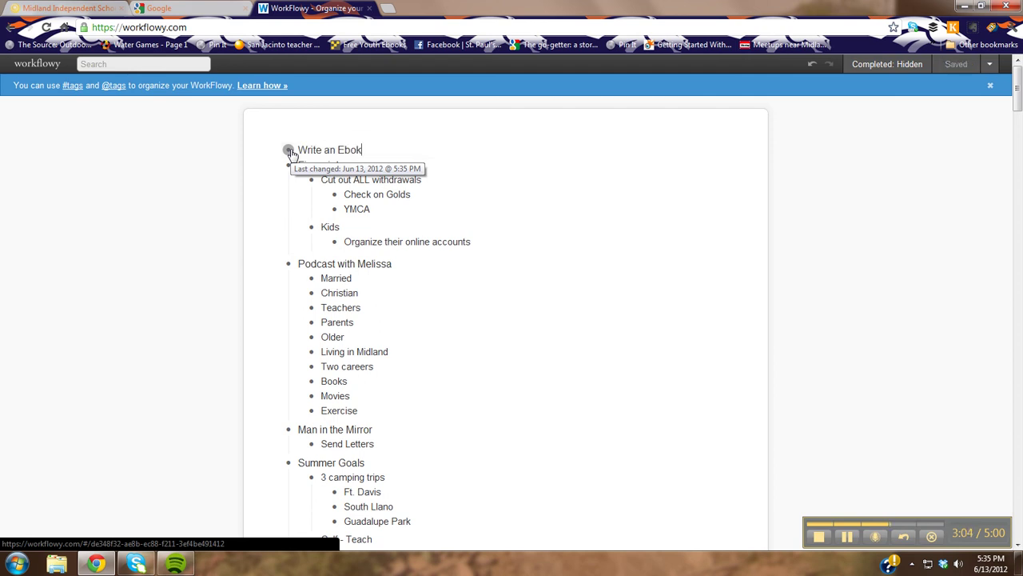
{"action": "key", "text": "BackSpace"}
{"action": "type", "text": "ok"}
{"action": "key", "text": "Return"}
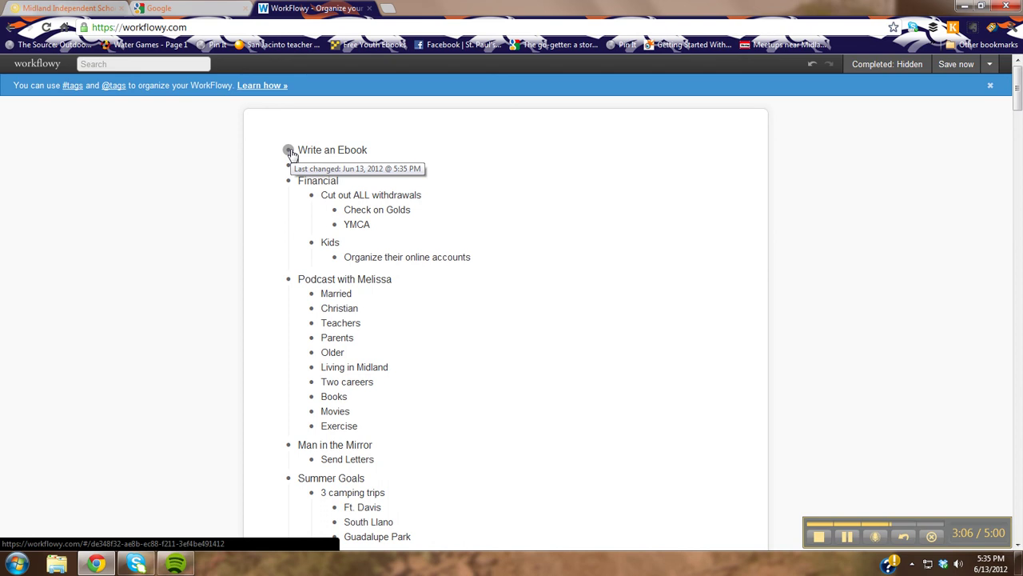
{"action": "key", "text": "Tab"}
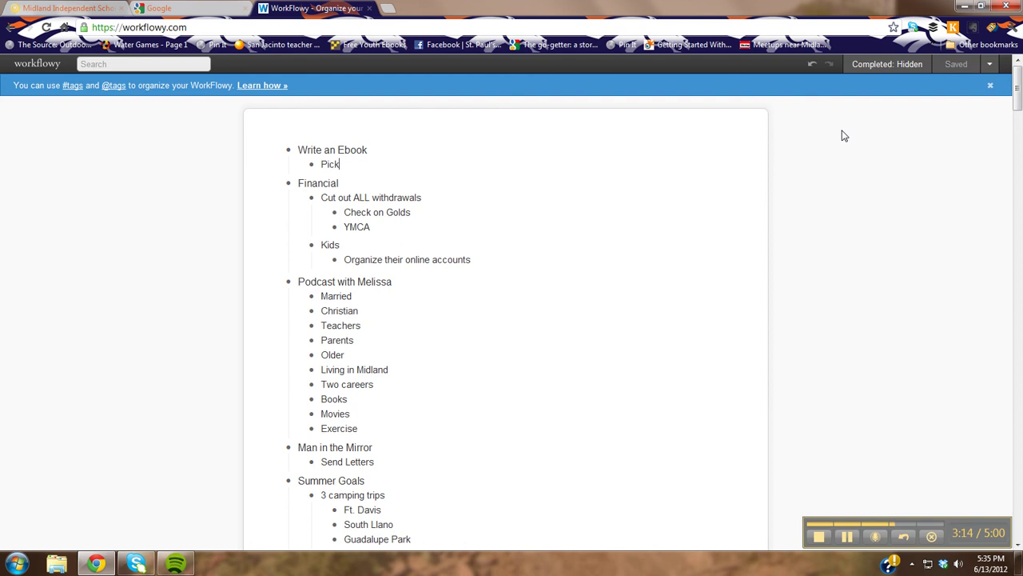
Step: Enter the sub-item 'Pick Topic', removing a stray empty item and backslash
{"action": "type", "text": "Pick Topic"}
{"action": "key", "text": "Return"}
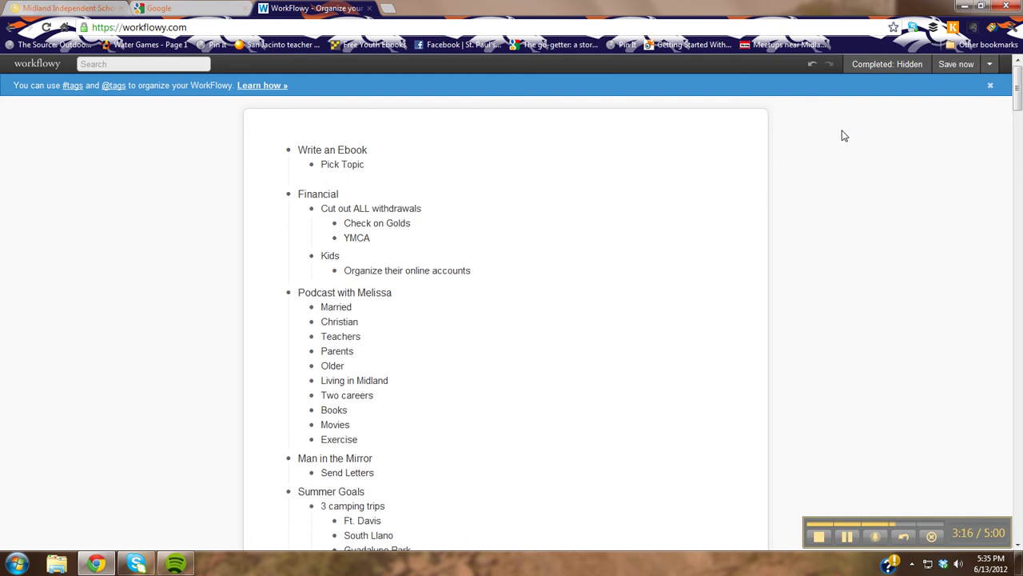
{"action": "key", "text": "BackSpace"}
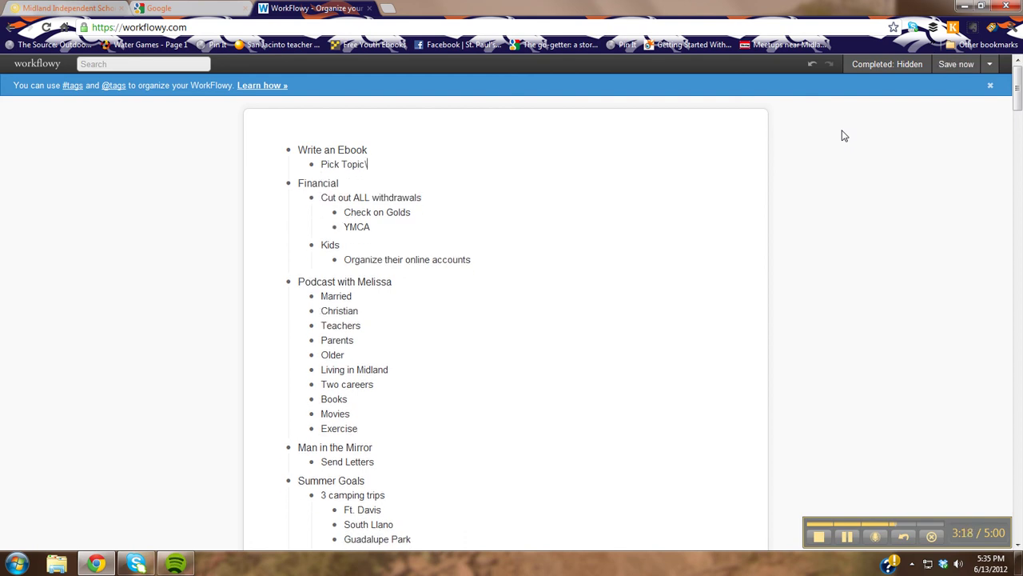
{"action": "key", "text": "BackSpace"}
Step: Nest 'Summer goals and planning for teachers' under Pick Topic
{"action": "key", "text": "Return"}
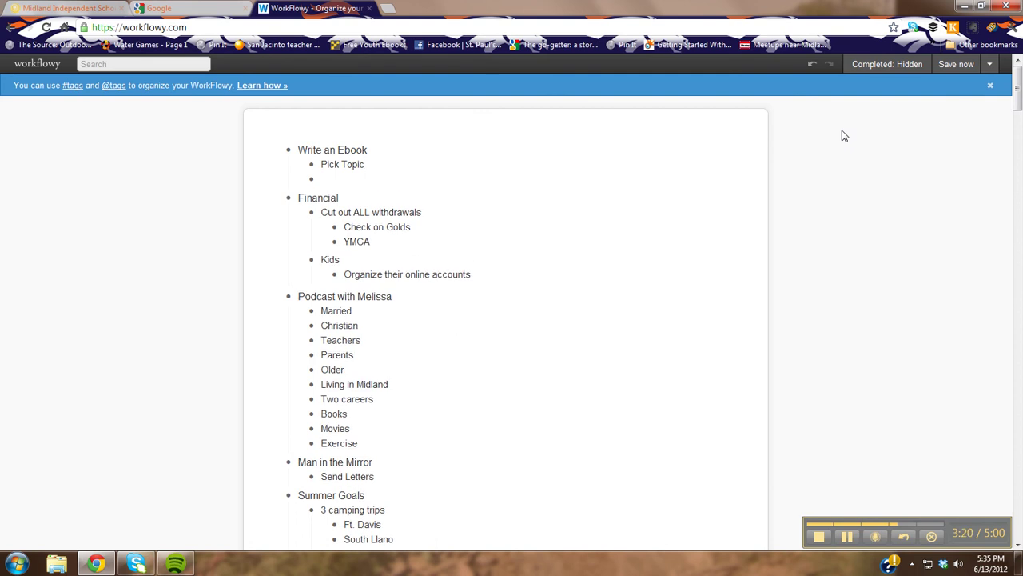
{"action": "key", "text": "Tab"}
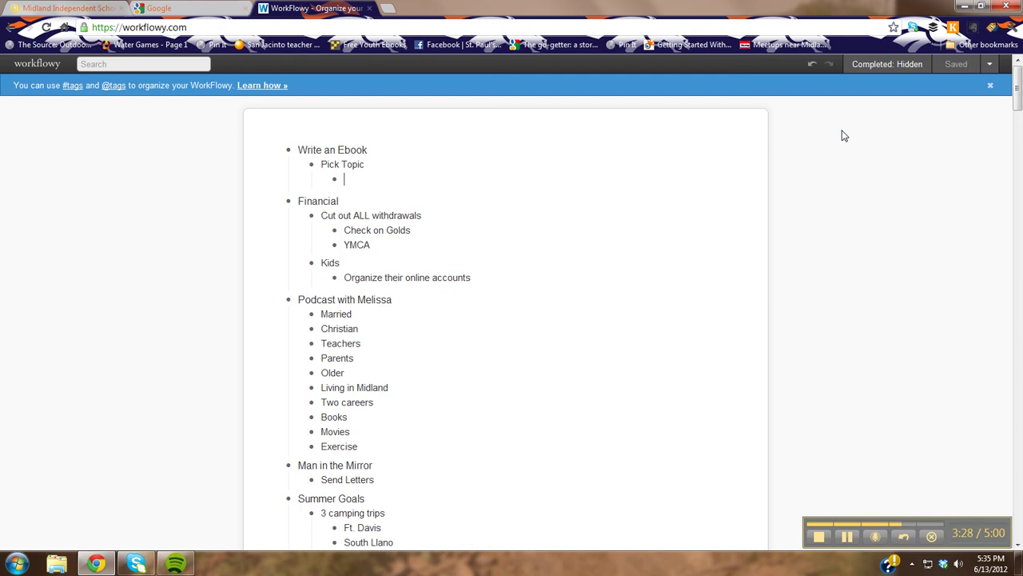
{"action": "type", "text": "Summer goals and planning for"}
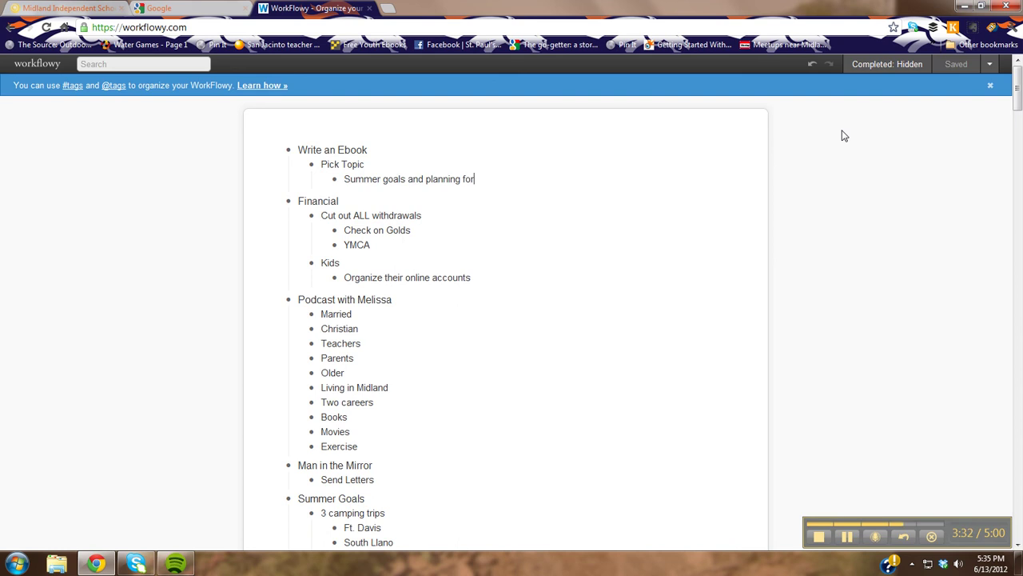
{"action": "type", "text": " teachers"}
{"action": "key", "text": "Return"}
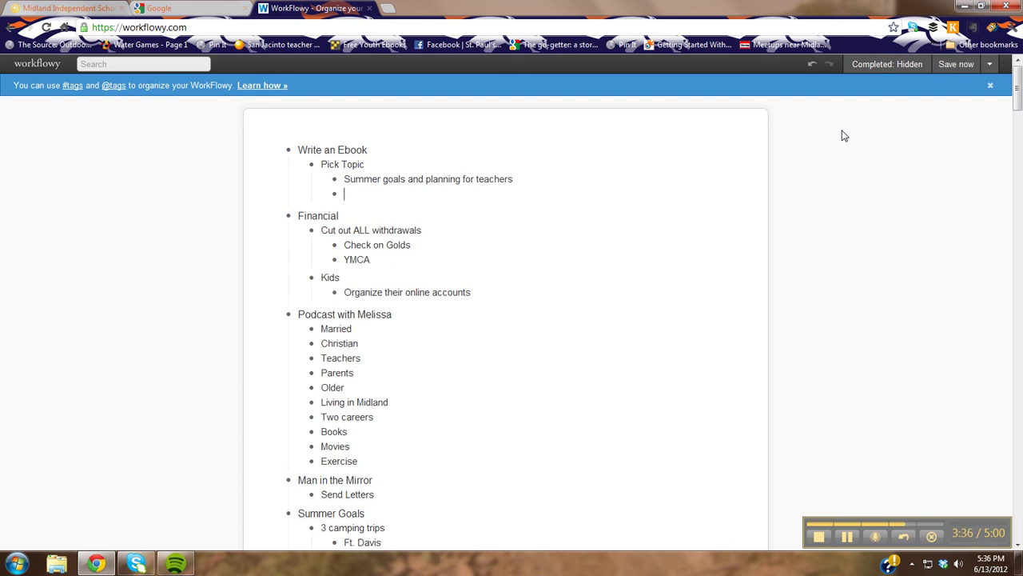
{"action": "left_click", "coordinate": [368, 151]}
Step: Add 'Choose time to write book' and 'Choose place' under Write an Ebook
{"action": "key", "text": "Return"}
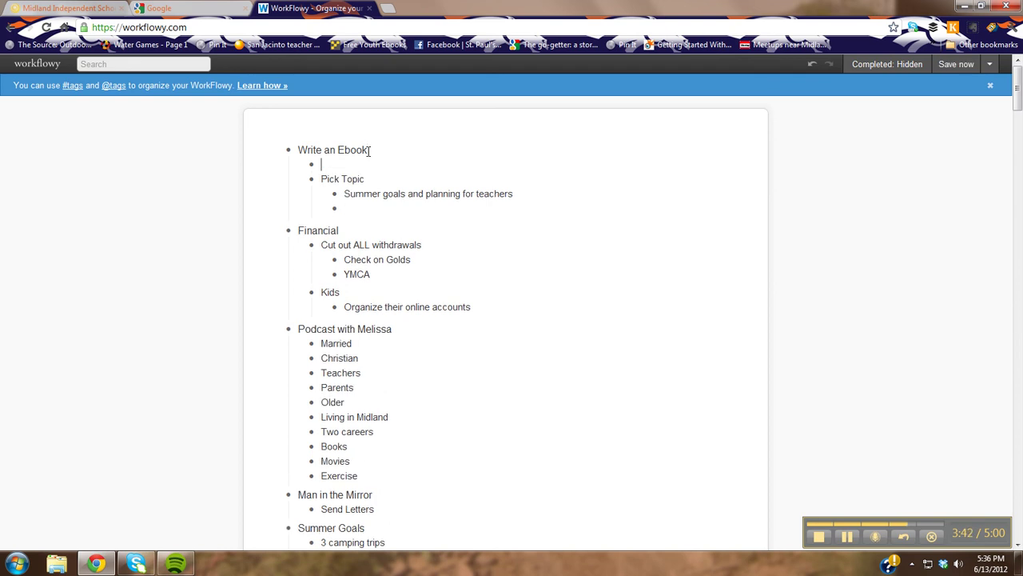
{"action": "type", "text": "Choose time to "}
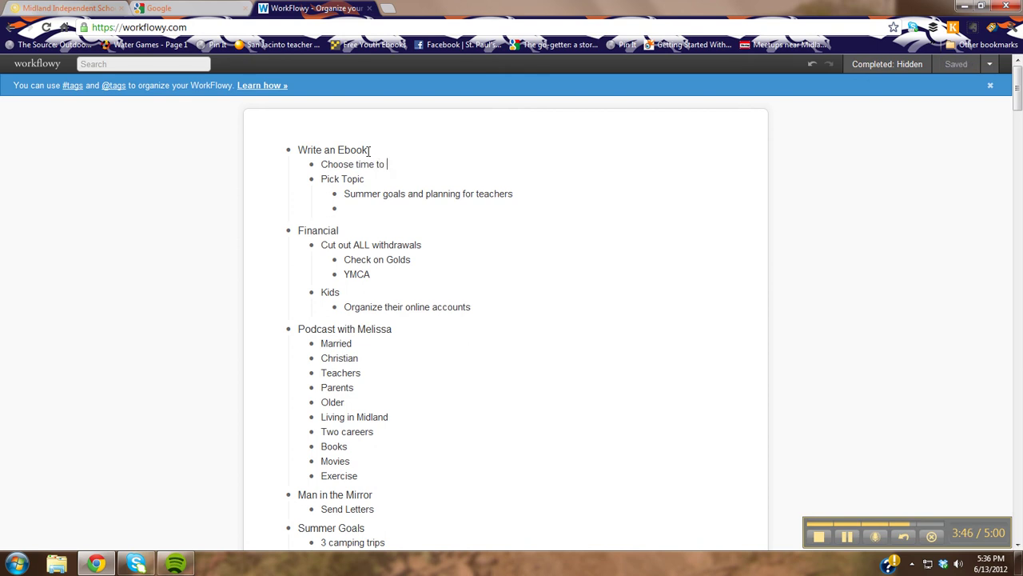
{"action": "type", "text": "write book"}
{"action": "key", "text": "Return"}
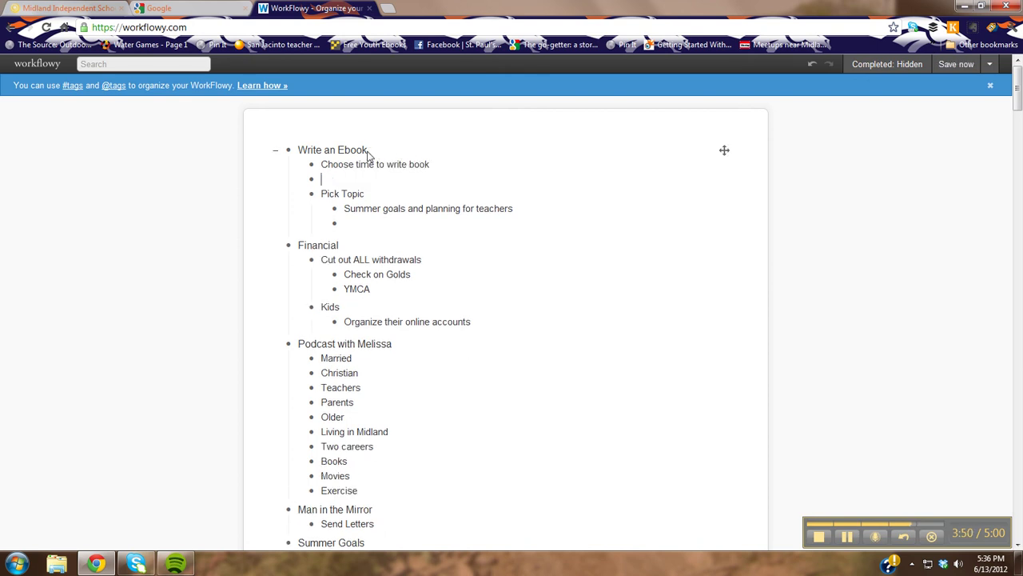
{"action": "type", "text": "Choose T"}
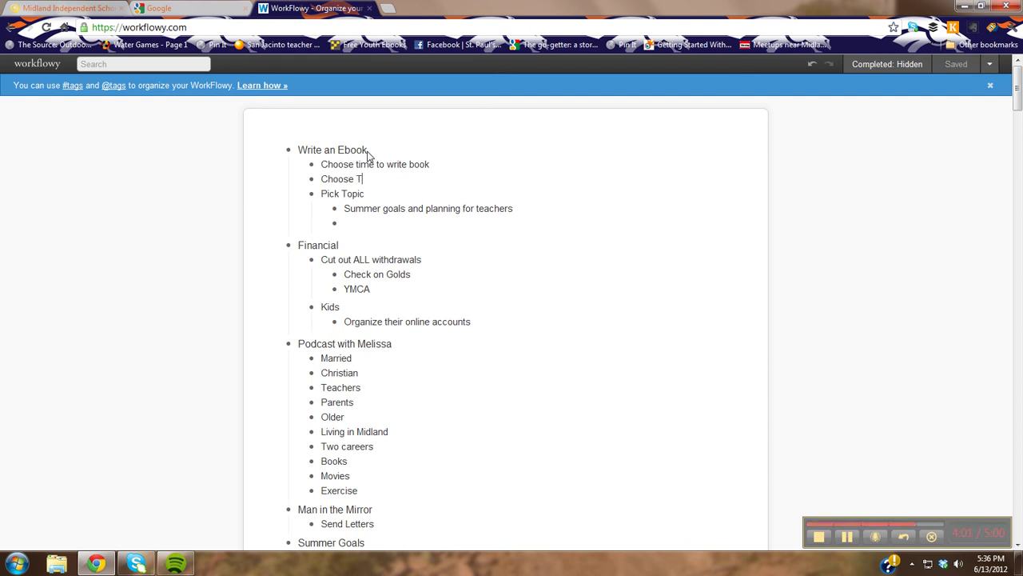
{"action": "key", "text": "BackSpace"}
{"action": "type", "text": "place"}
Step: Nest 'At church' under Choose place and delete the empty item below the teachers entry
{"action": "key", "text": "Return"}
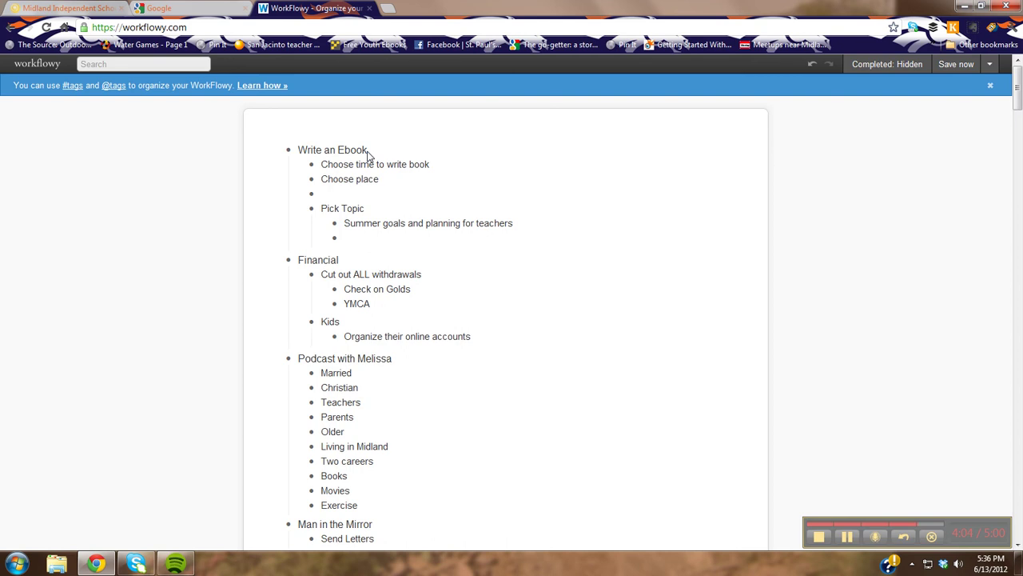
{"action": "key", "text": "Tab"}
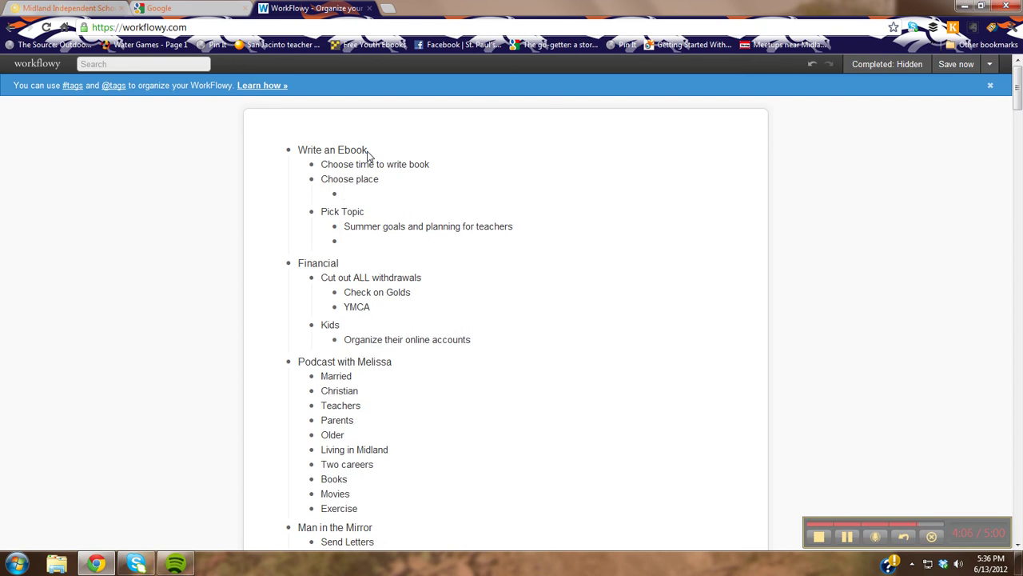
{"action": "type", "text": "At church"}
{"action": "left_click", "coordinate": [364, 239]}
{"action": "key", "text": "BackSpace"}
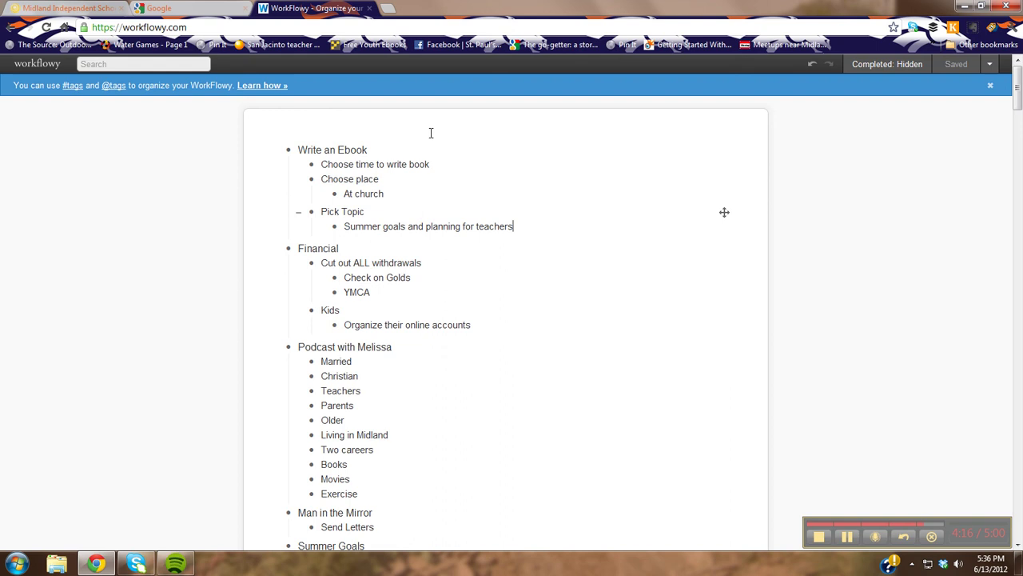
Step: Insert '3 point outline' as the first sub-item under 'Write an Ebook', above 'Choose time to write book'
{"action": "left_click", "coordinate": [441, 163]}
{"action": "key", "text": "Return"}
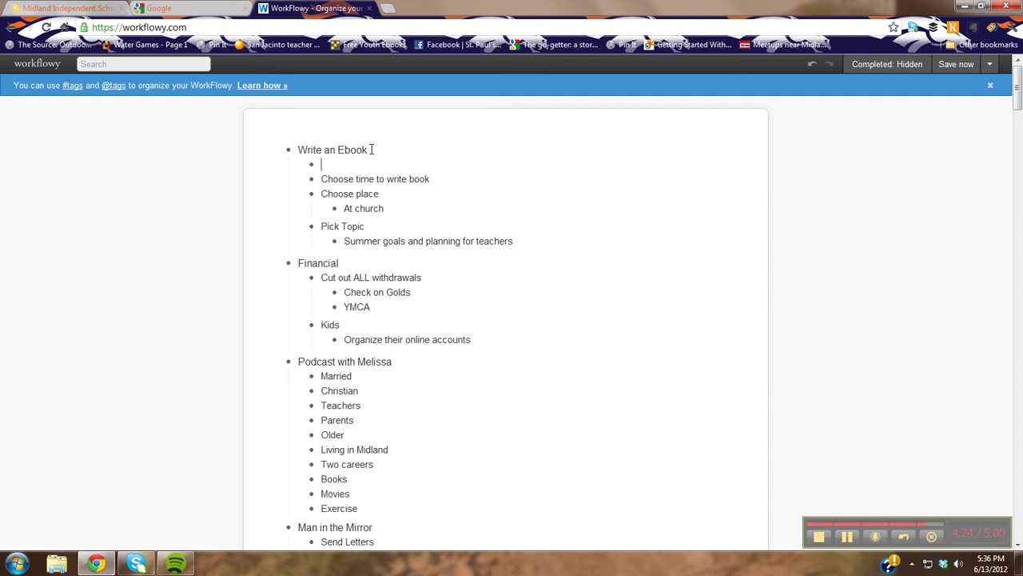
{"action": "type", "text": "3 point  outline"}
Step: Collapse all thirteen top-level items, from 'Write an Ebook' and 'Financial' down through 'Work (Church)' and 'Personal'
{"action": "left_click", "coordinate": [275, 154]}
{"action": "left_click", "coordinate": [275, 165]}
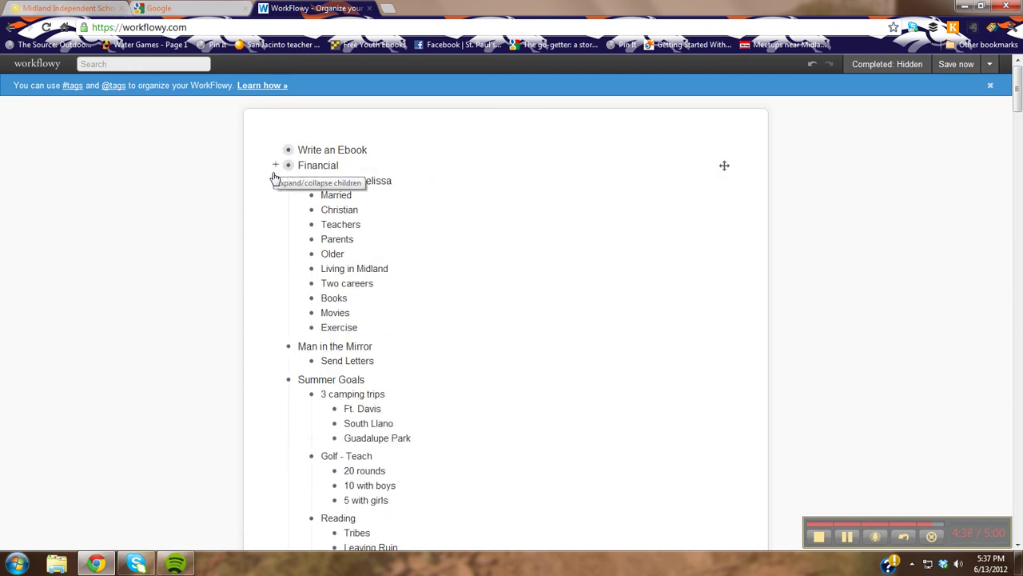
{"action": "left_click", "coordinate": [275, 184]}
{"action": "left_click", "coordinate": [276, 199]}
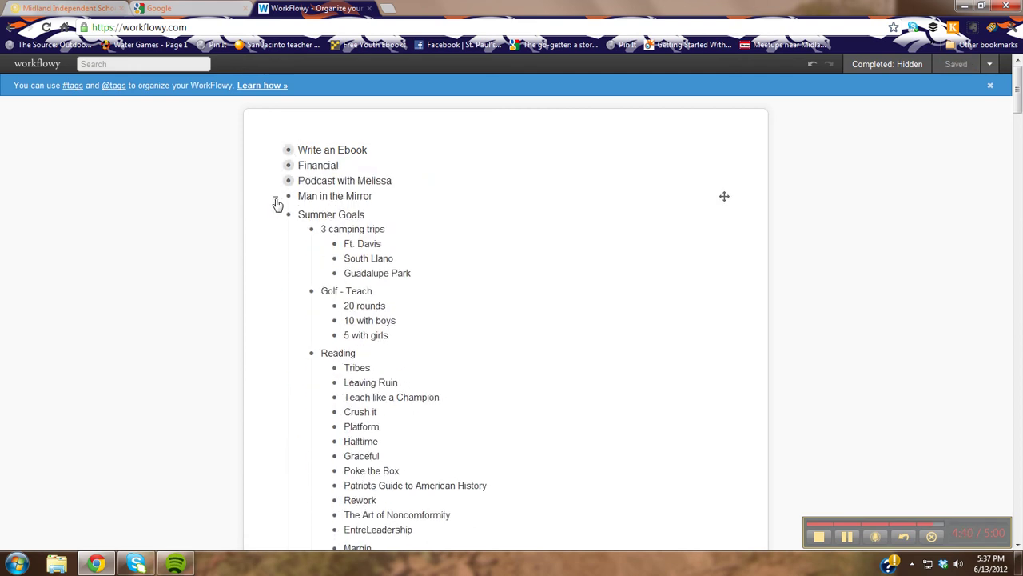
{"action": "left_click", "coordinate": [277, 216]}
{"action": "left_click", "coordinate": [280, 228]}
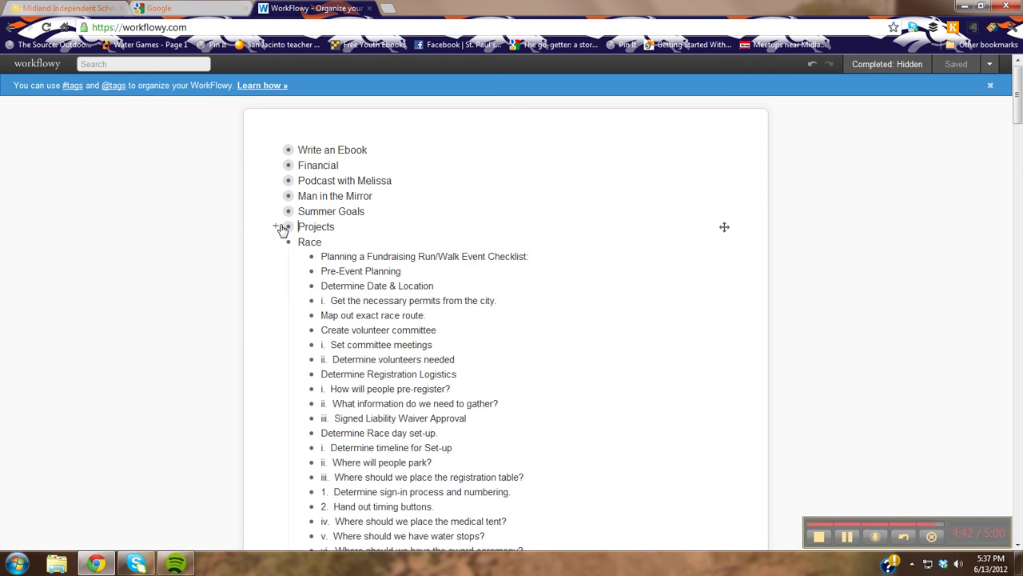
{"action": "left_click", "coordinate": [278, 244]}
{"action": "left_click", "coordinate": [277, 261]}
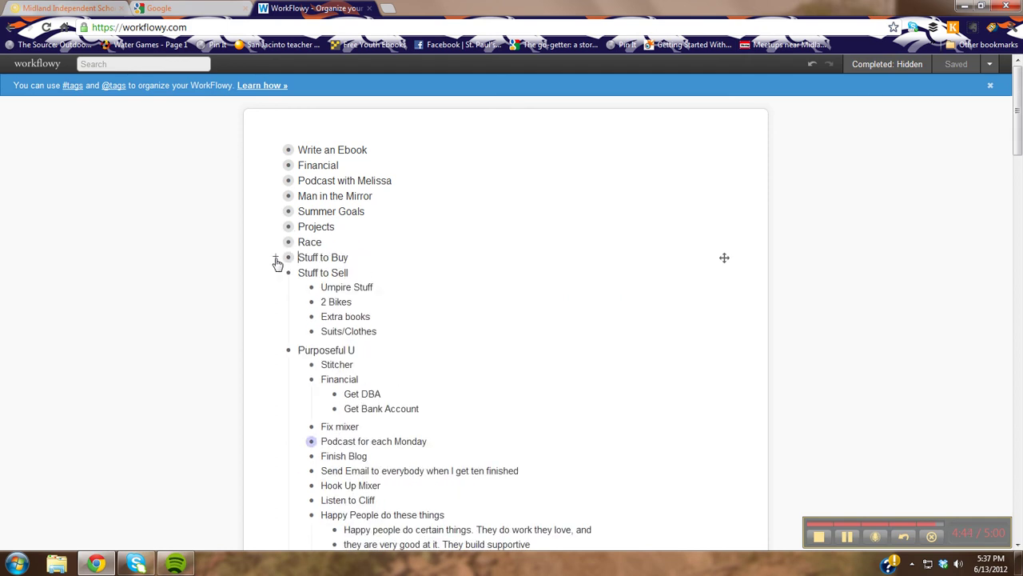
{"action": "left_click", "coordinate": [276, 276]}
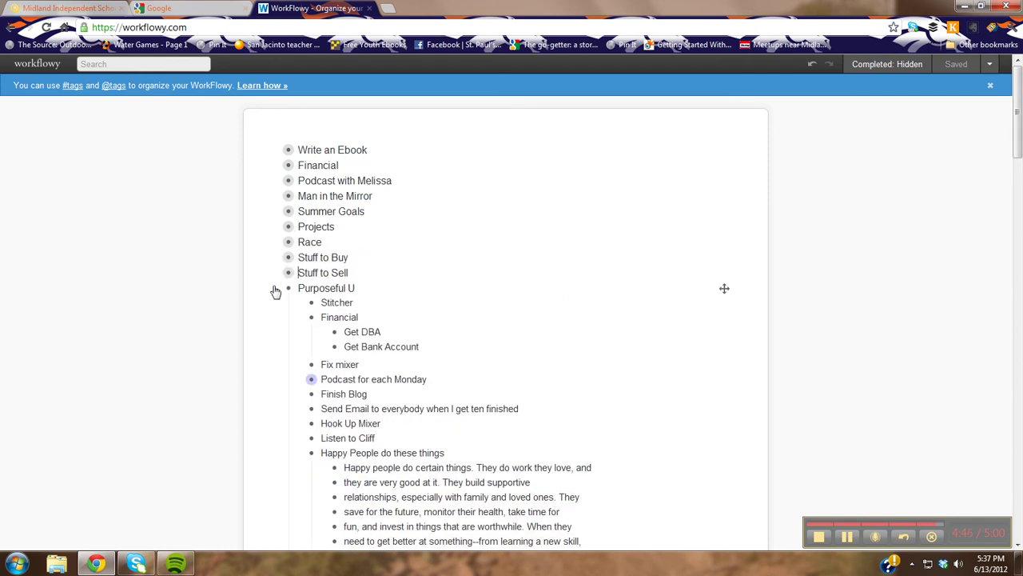
{"action": "left_click", "coordinate": [276, 290]}
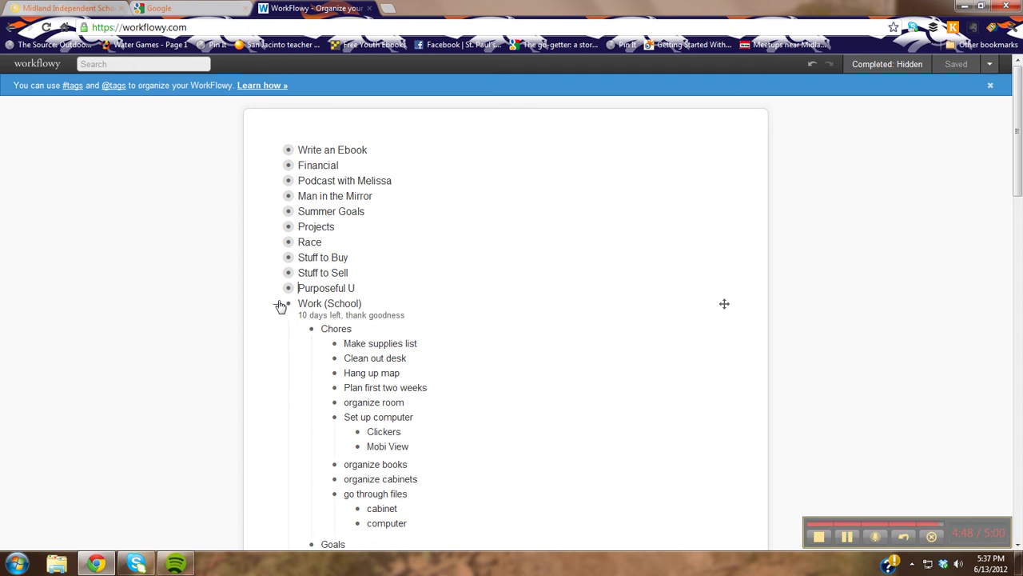
{"action": "left_click", "coordinate": [278, 306]}
{"action": "left_click", "coordinate": [278, 332]}
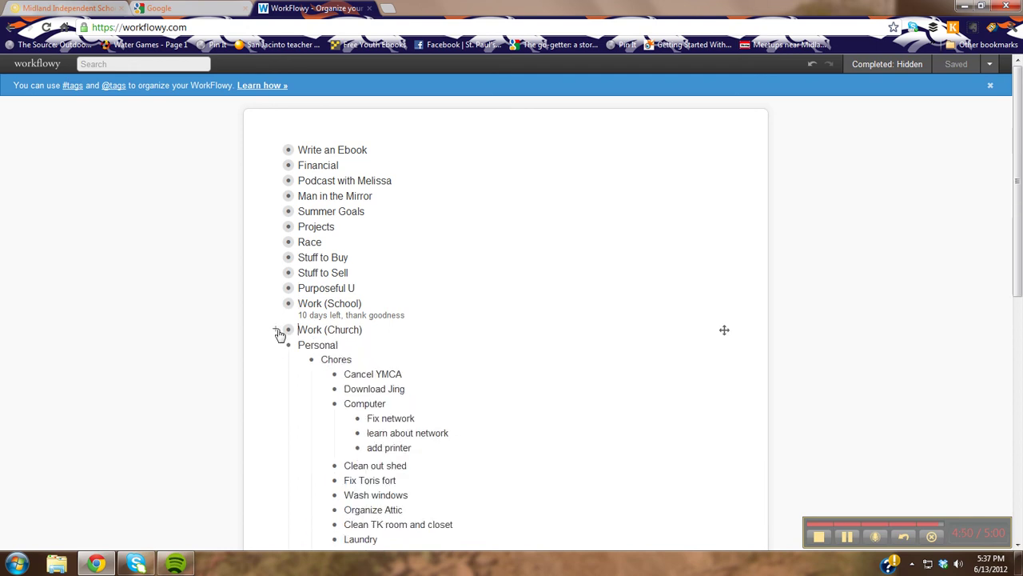
{"action": "left_click", "coordinate": [278, 347]}
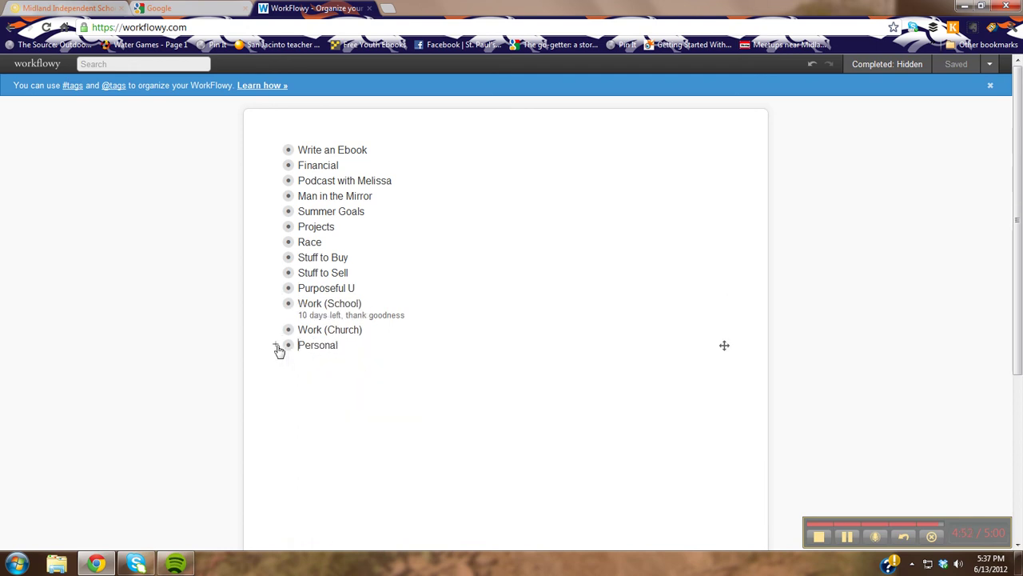